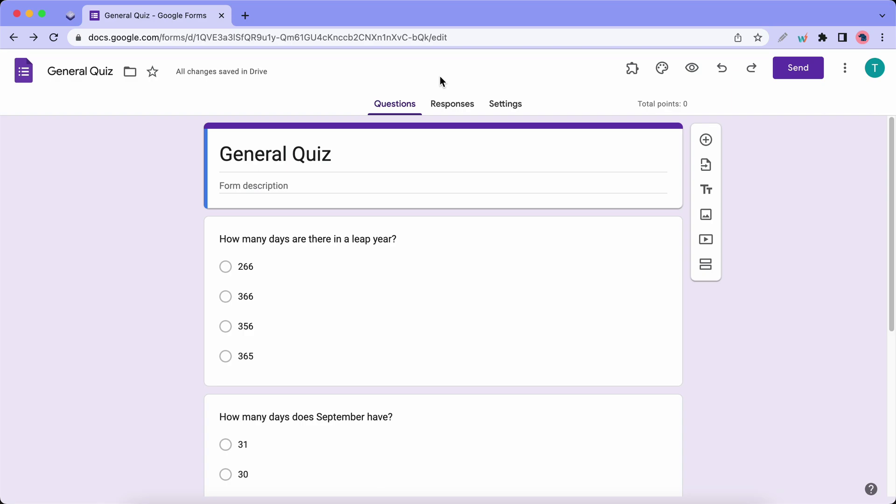
- Search the Marketplace for 'extended' and open the Timer for Google Forms - Extended Forms listing
{"action": "left_click", "coordinate": [845, 68]}
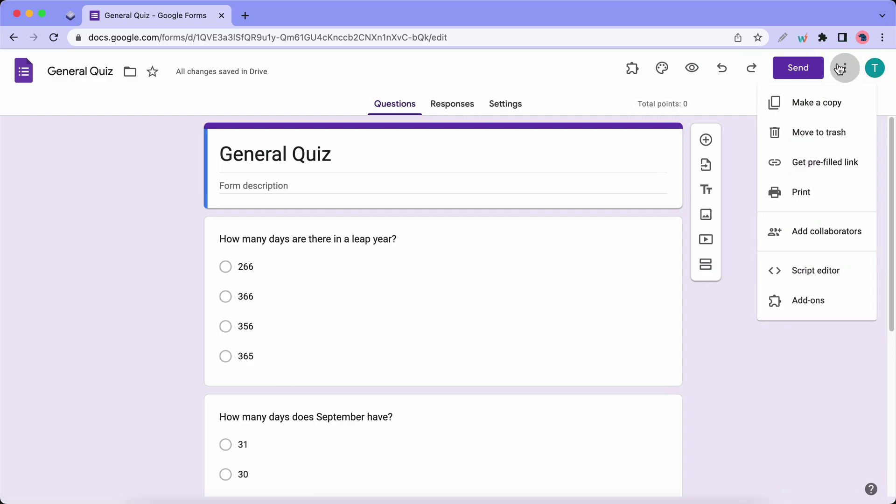
{"action": "left_click", "coordinate": [812, 300]}
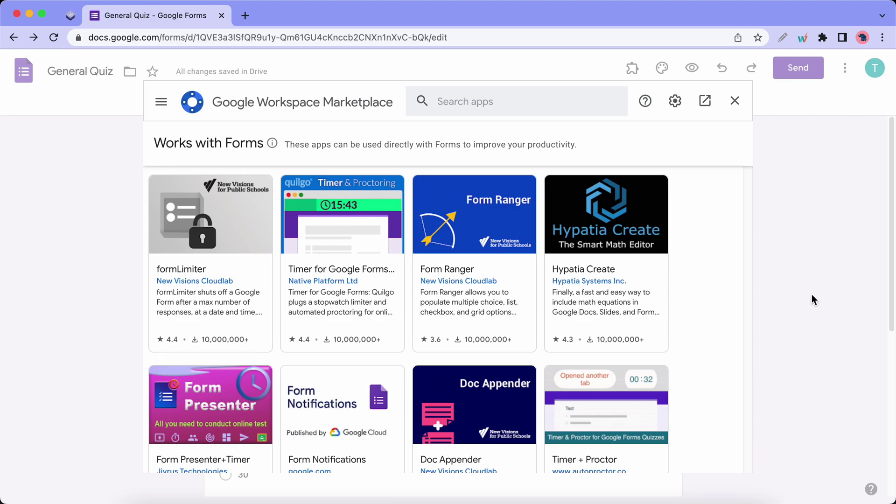
{"action": "left_click", "coordinate": [545, 106]}
{"action": "type", "text": "extended"}
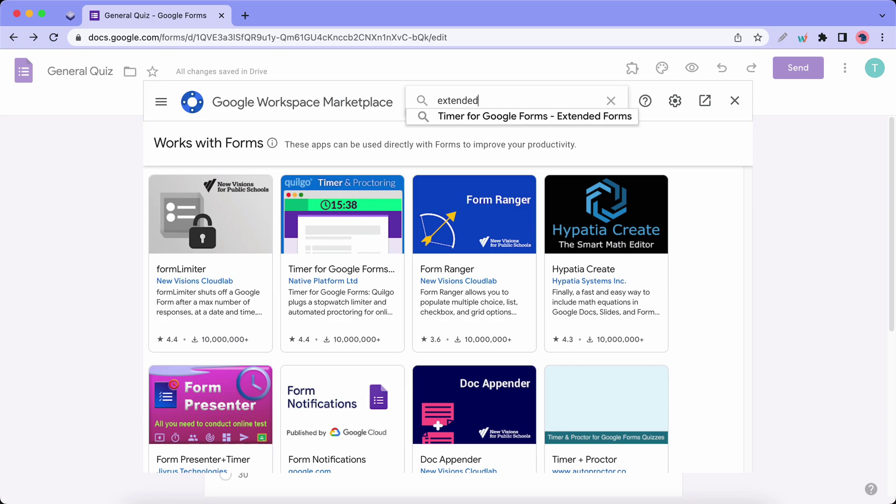
{"action": "left_click", "coordinate": [529, 117]}
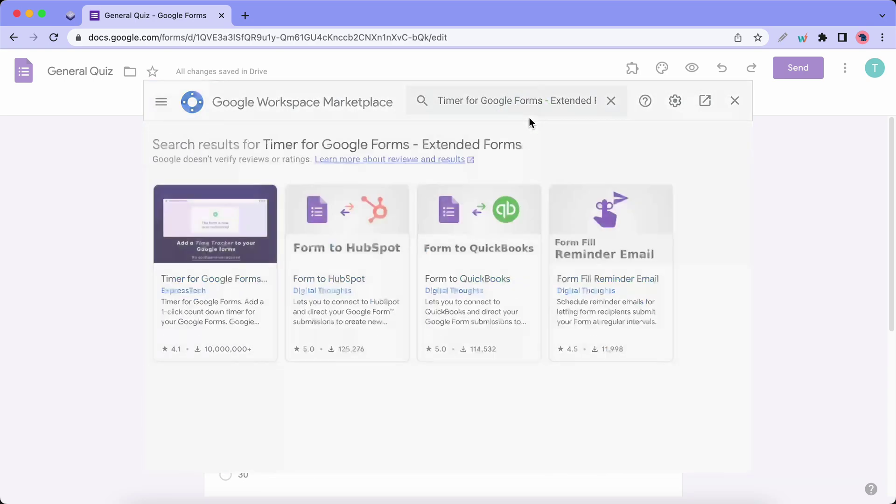
{"action": "left_click", "coordinate": [226, 229]}
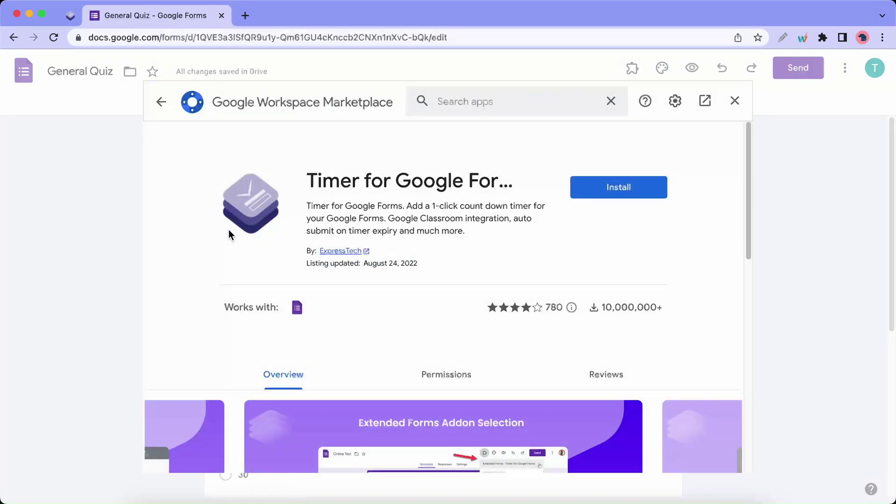
- Install the add-on, authorize it with the Google account, and allow the requested permissions
{"action": "left_click", "coordinate": [631, 188]}
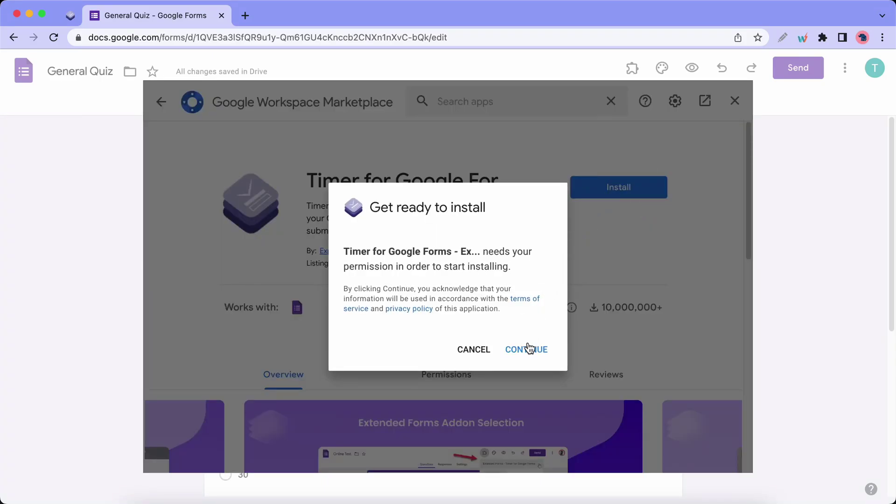
{"action": "left_click", "coordinate": [529, 349]}
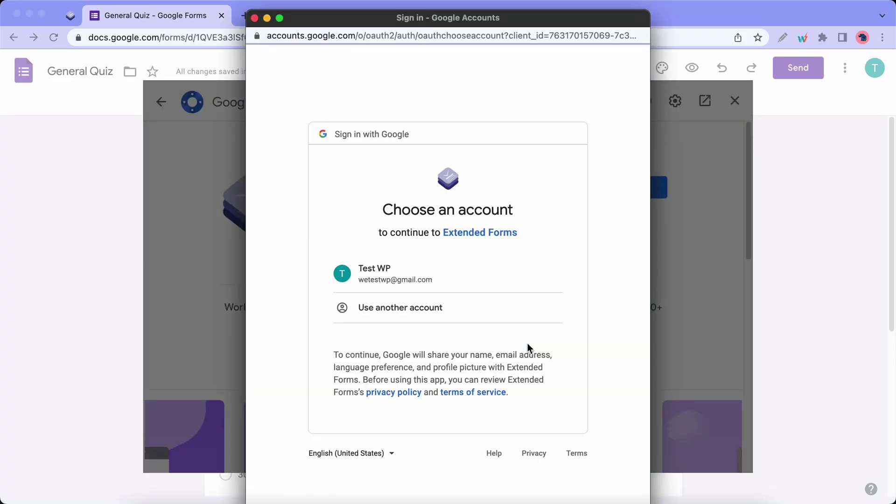
{"action": "left_click", "coordinate": [492, 283]}
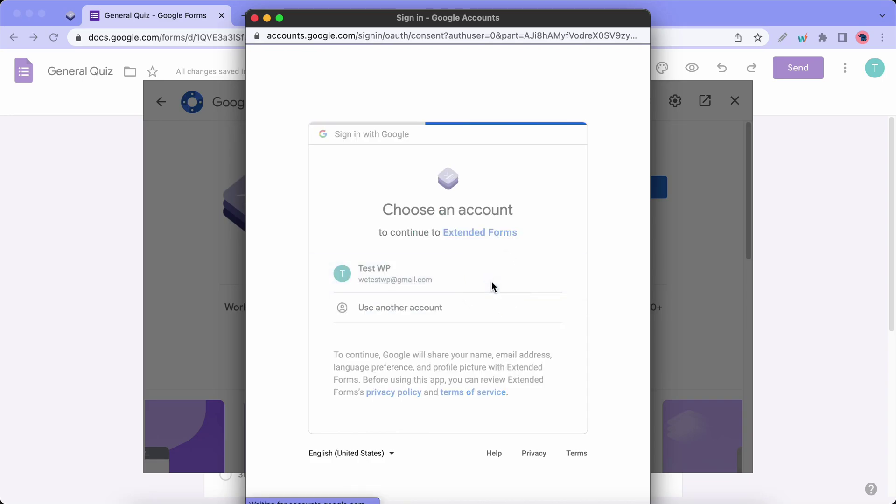
{"action": "scroll", "coordinate": [492, 282], "scroll_direction": "down", "scroll_amount": 5}
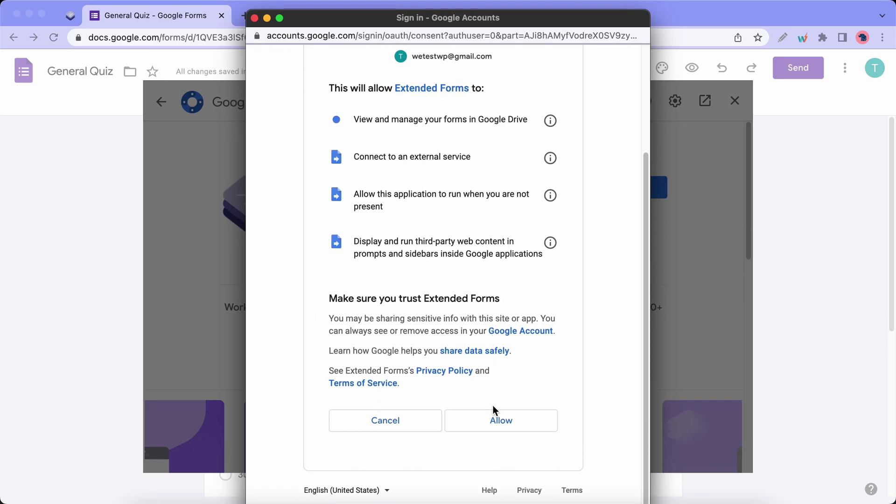
{"action": "left_click", "coordinate": [492, 419]}
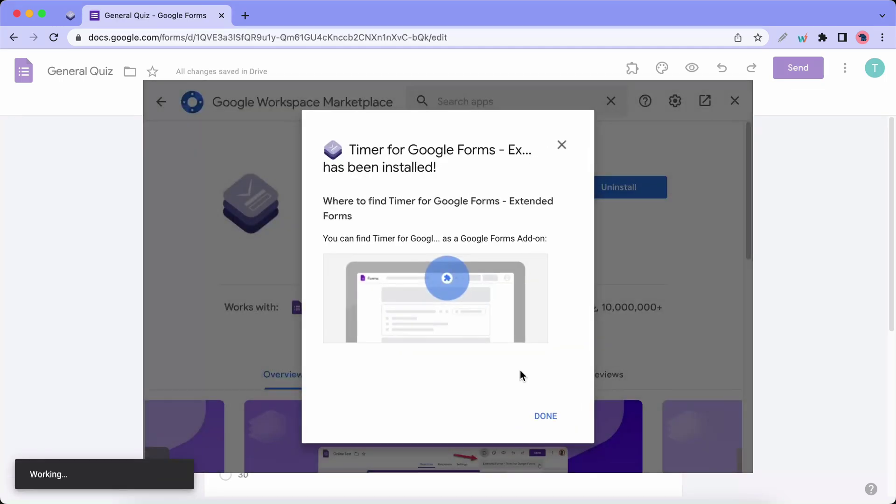
{"action": "left_click", "coordinate": [540, 414]}
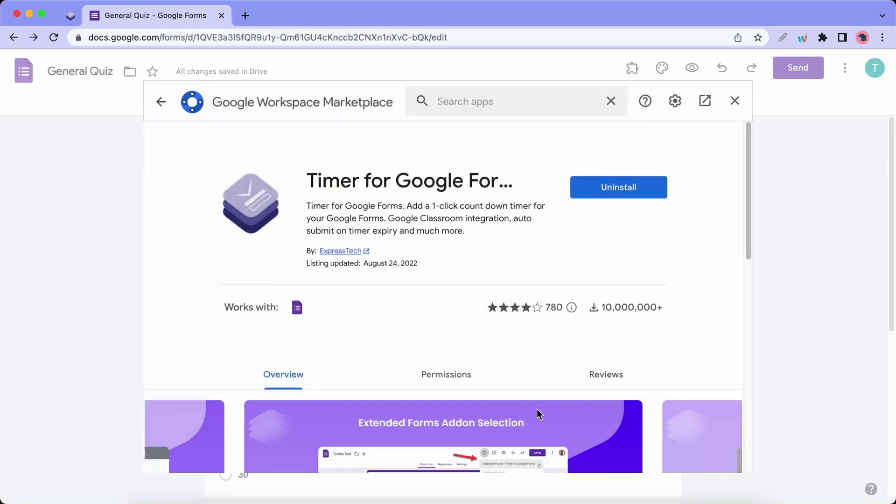
- Configure the Timer for Google Forms - Extended Forms add-on and connect General Quiz to Extendedforms.io
{"action": "left_click", "coordinate": [734, 100]}
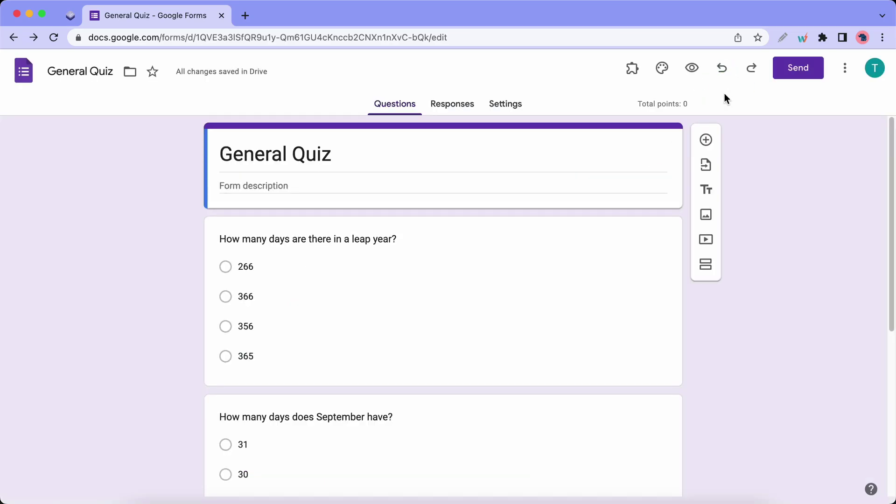
{"action": "left_click", "coordinate": [632, 71]}
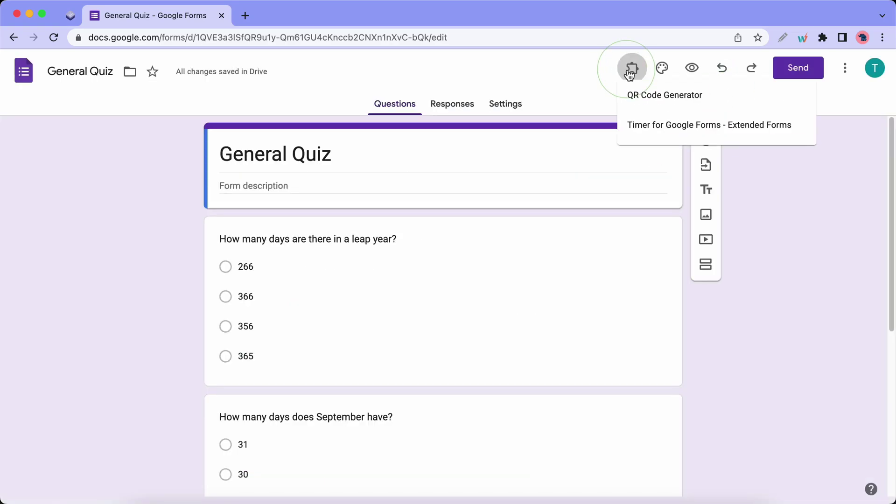
{"action": "left_click", "coordinate": [657, 133]}
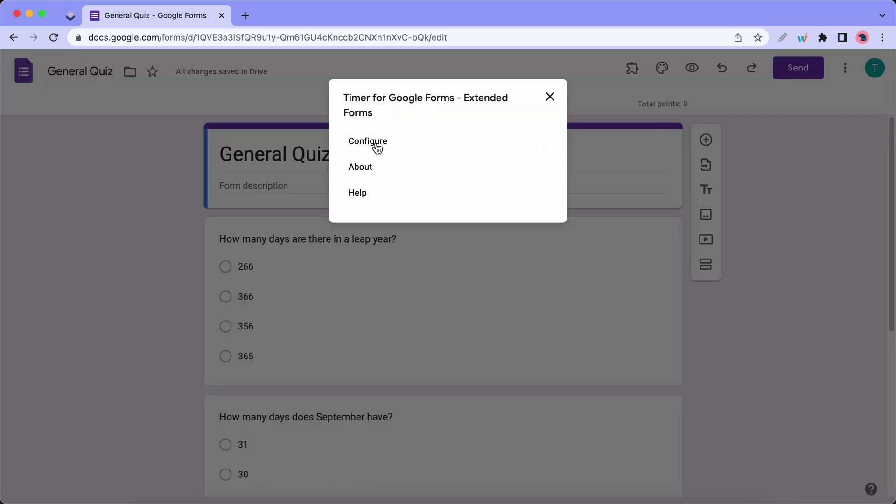
{"action": "left_click", "coordinate": [377, 146]}
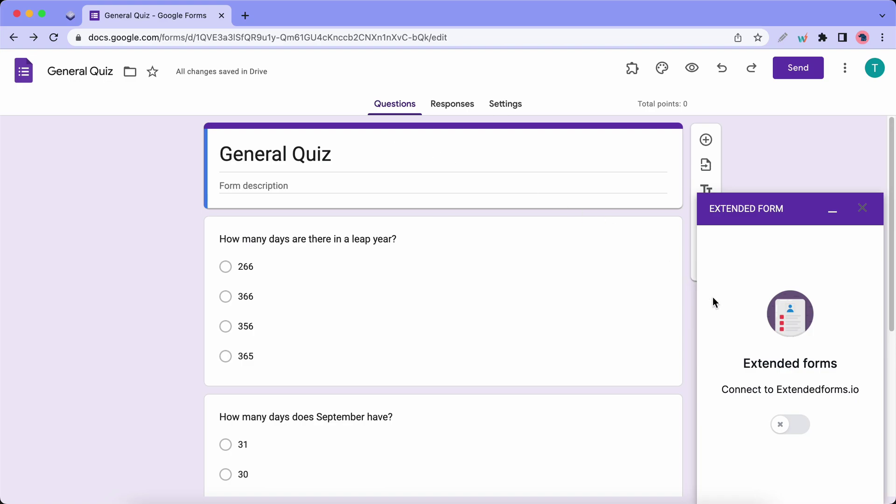
{"action": "left_click", "coordinate": [793, 440]}
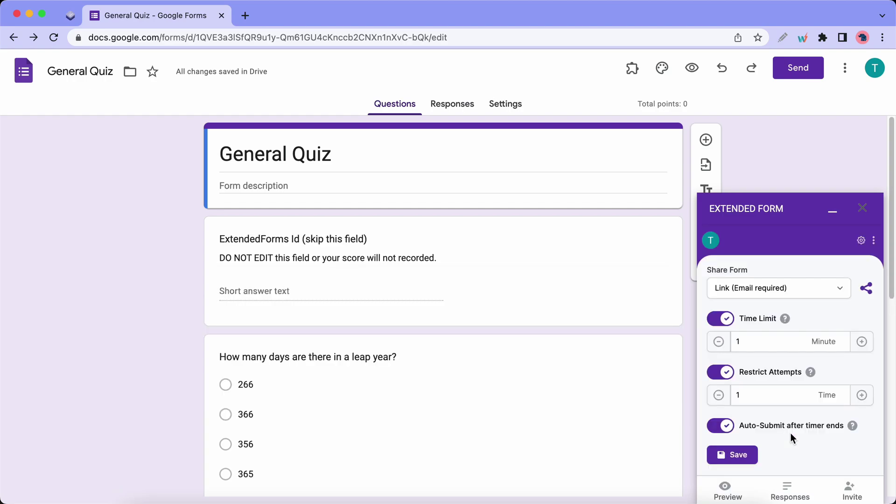
- Keep Link (Email required) sharing, raise the time limit to 4 minutes, and save the settings
{"action": "left_click", "coordinate": [813, 296]}
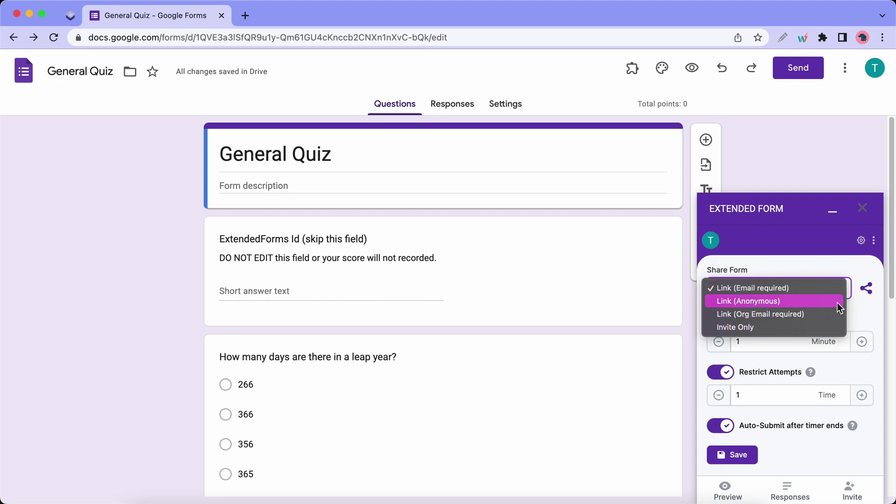
{"action": "left_click", "coordinate": [862, 306]}
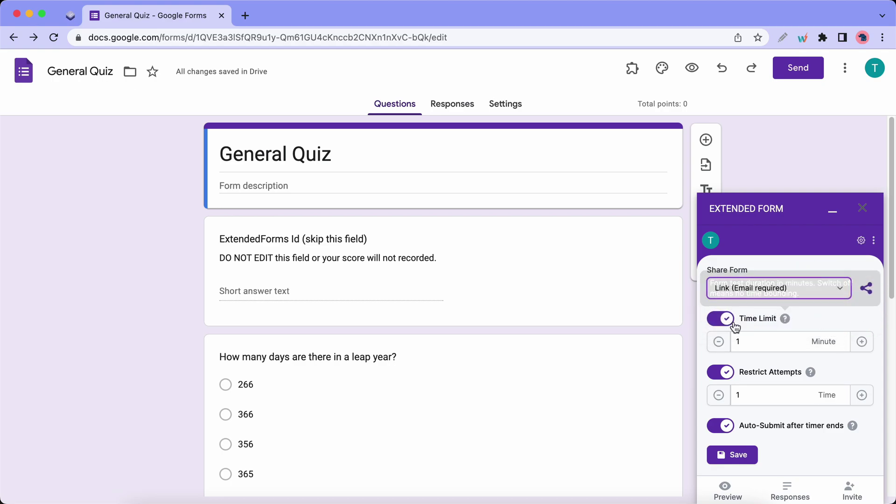
{"action": "left_click", "coordinate": [861, 341]}
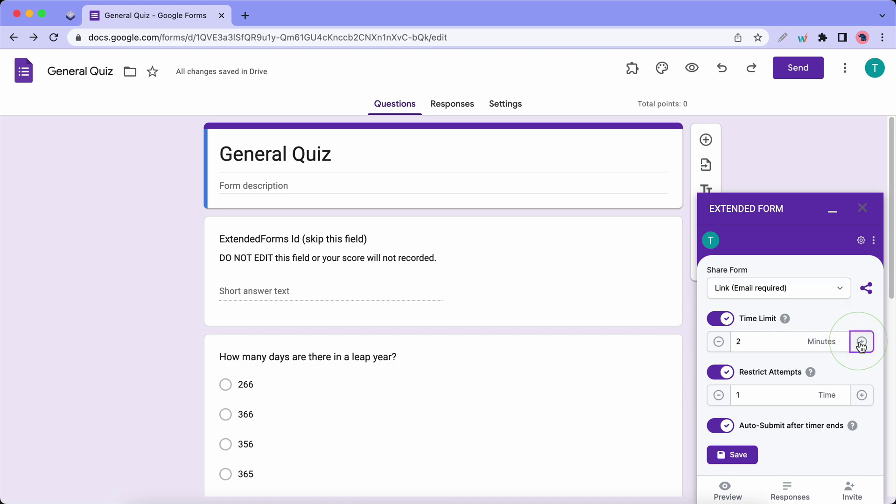
{"action": "left_click", "coordinate": [861, 341]}
{"action": "left_click", "coordinate": [862, 341]}
{"action": "left_click", "coordinate": [739, 455]}
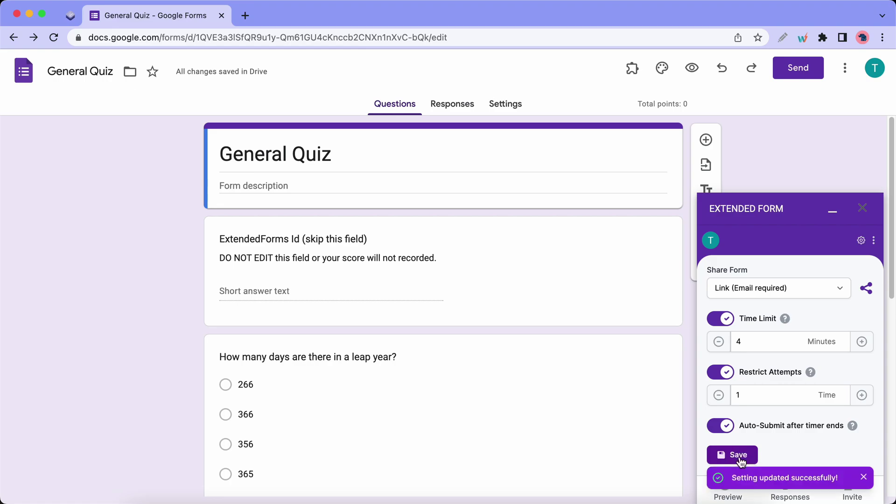
{"action": "left_click", "coordinate": [864, 477]}
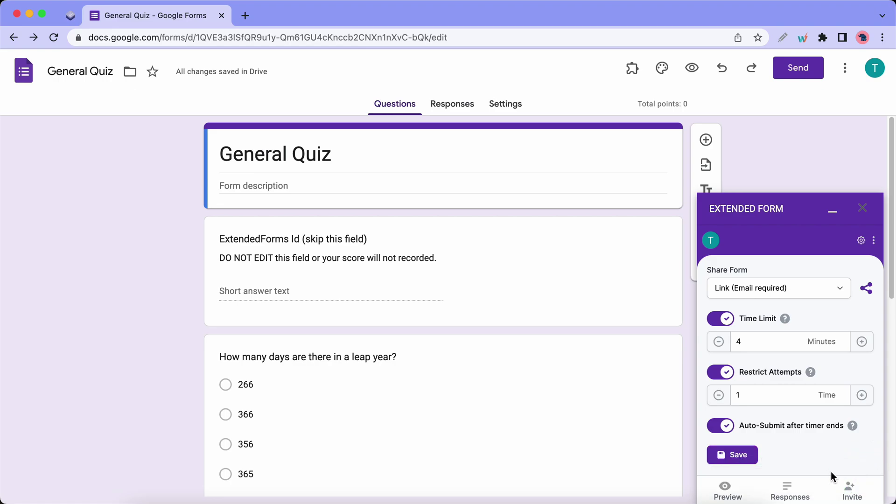
- In Extended Forms, open GENERAL QUIZ from Your Connected Forms and show its options menu
{"action": "left_click", "coordinate": [794, 485]}
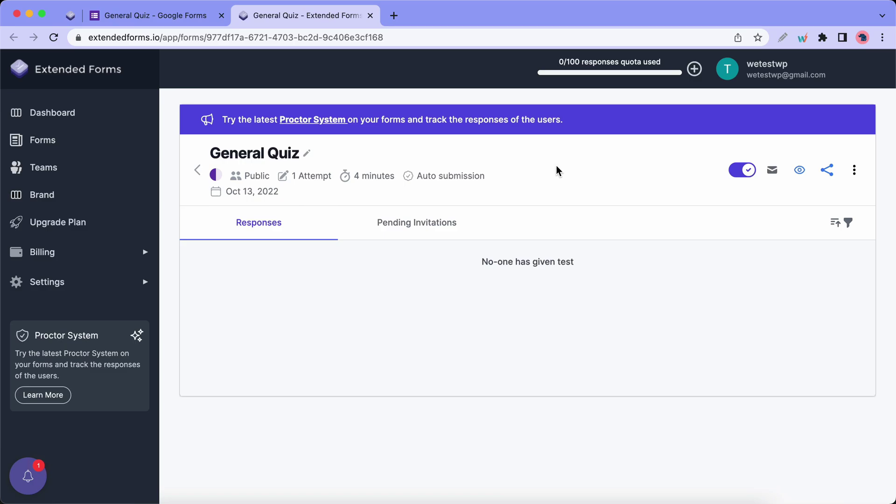
{"action": "left_click", "coordinate": [44, 142]}
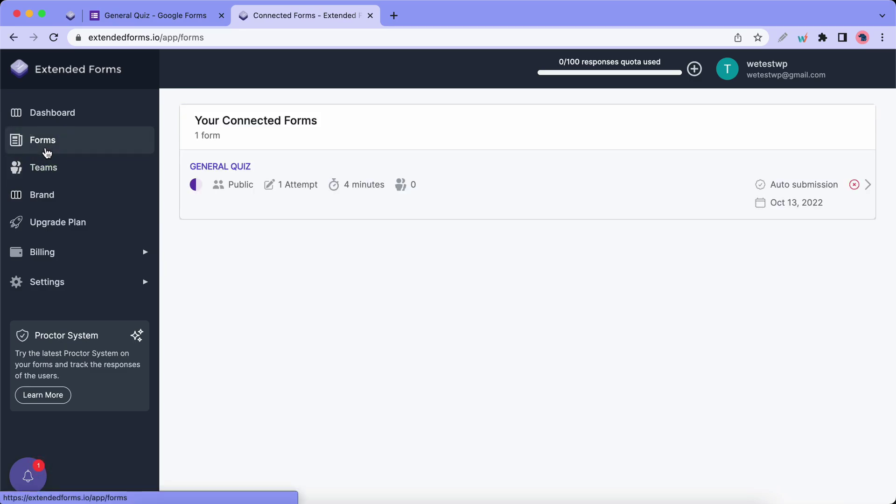
{"action": "left_click", "coordinate": [448, 181]}
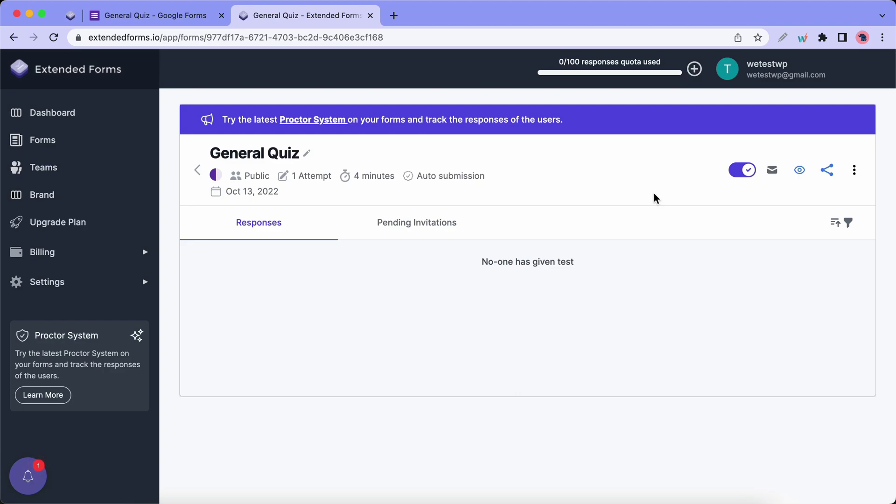
{"action": "left_click", "coordinate": [852, 172]}
- In Form Settings > Proctor, enable Full Screen, Tab Switch and Camera Snapshot, then update
{"action": "left_click", "coordinate": [803, 275]}
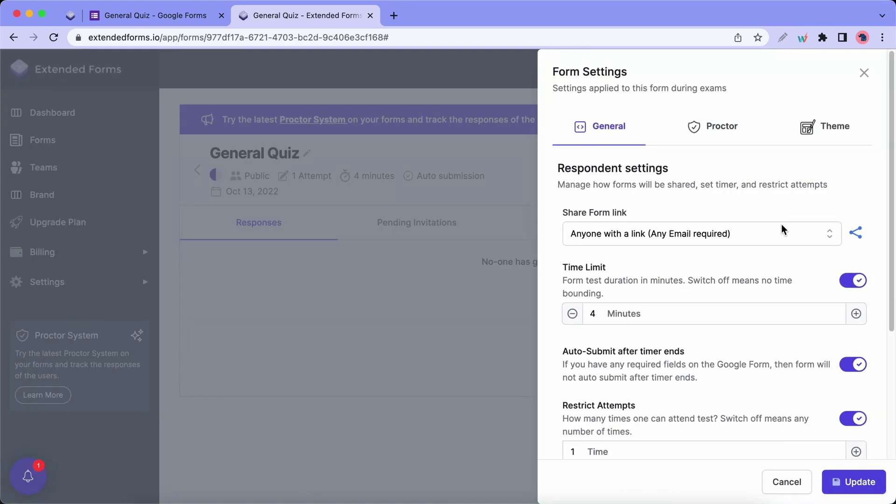
{"action": "left_click", "coordinate": [730, 134]}
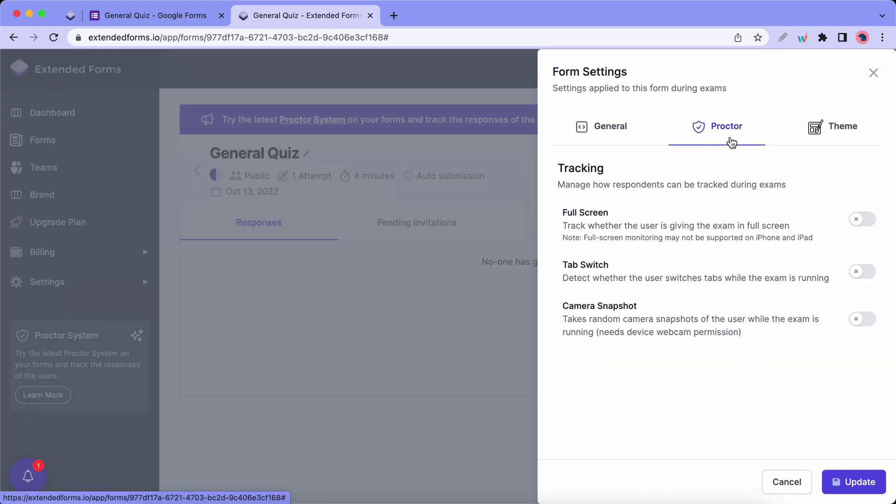
{"action": "left_click", "coordinate": [863, 222]}
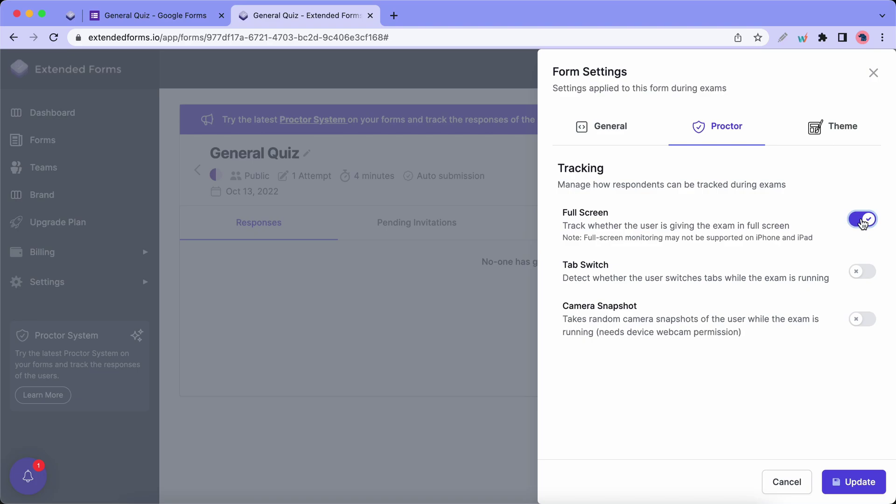
{"action": "left_click", "coordinate": [862, 273]}
{"action": "left_click", "coordinate": [862, 322]}
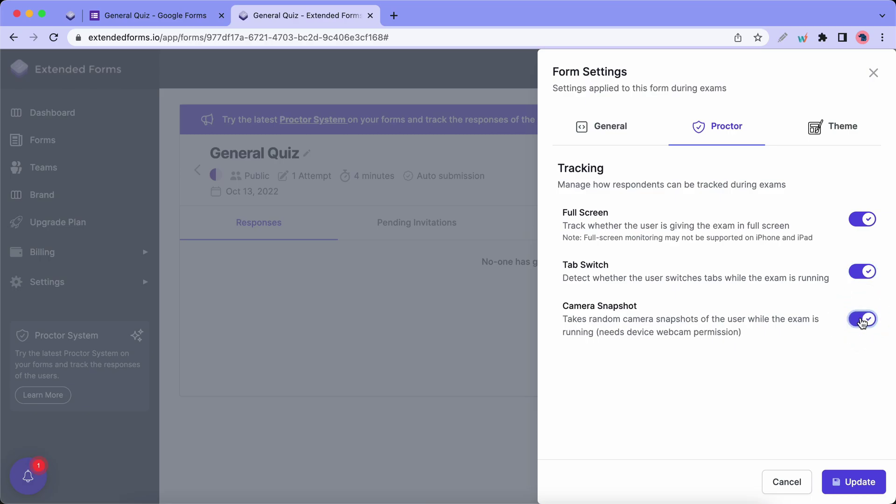
{"action": "left_click", "coordinate": [858, 481]}
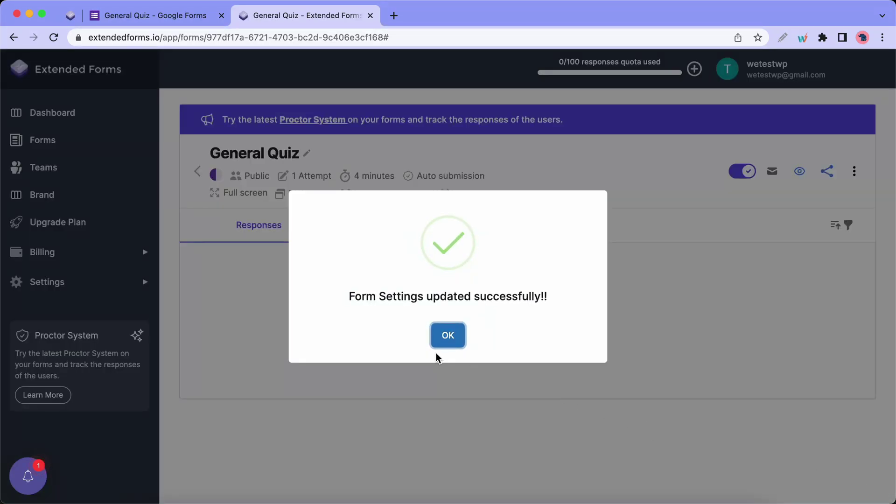
{"action": "left_click", "coordinate": [443, 334]}
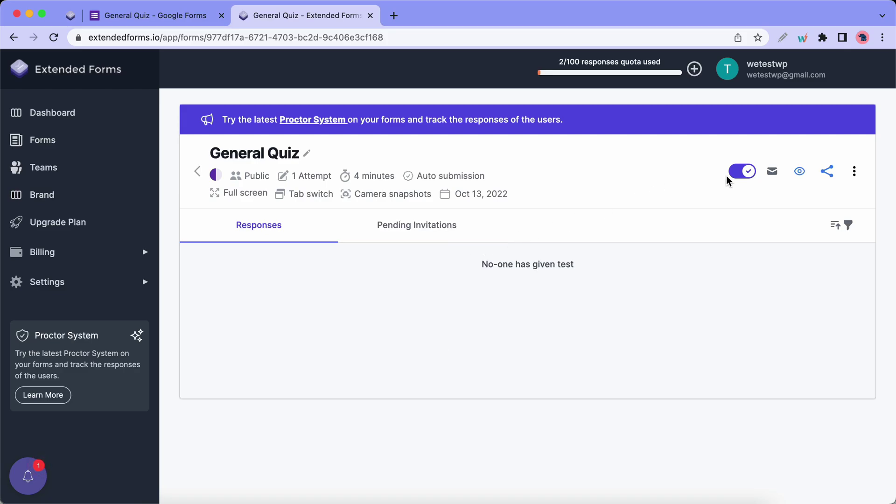
- Copy the General Quiz link from the Share Form Link dialog and close it
{"action": "left_click", "coordinate": [825, 173]}
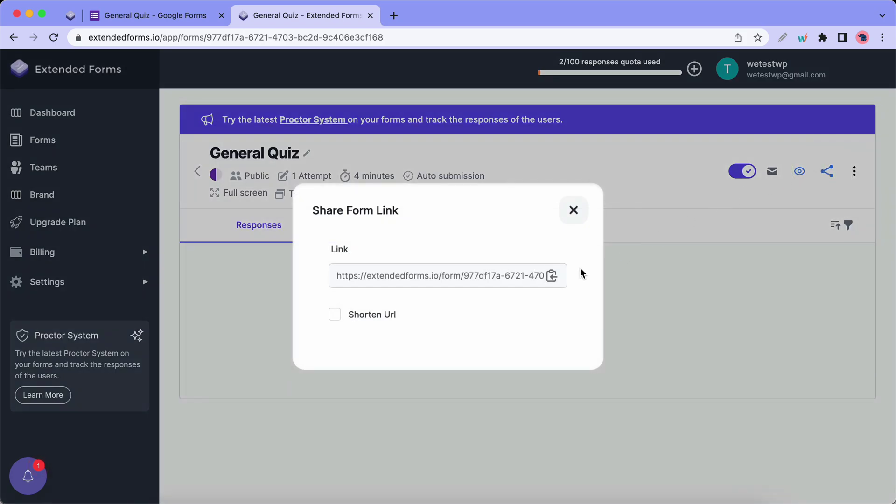
{"action": "left_click", "coordinate": [554, 276]}
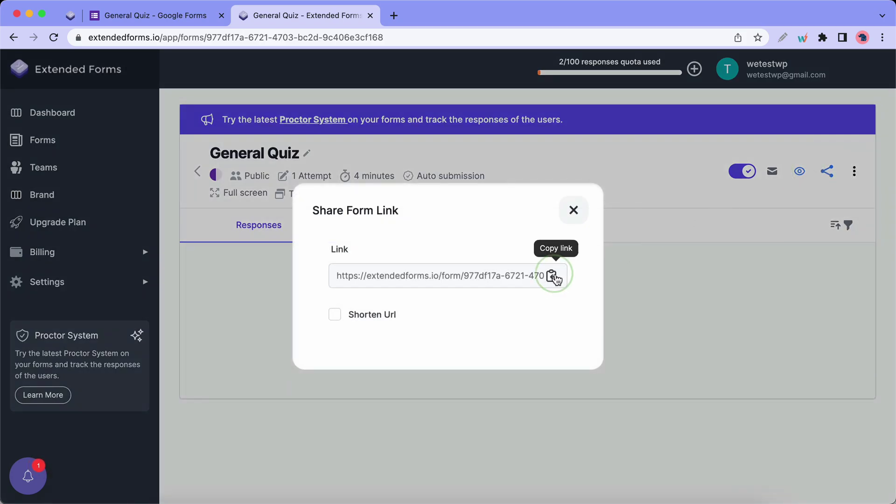
{"action": "left_click", "coordinate": [574, 210]}
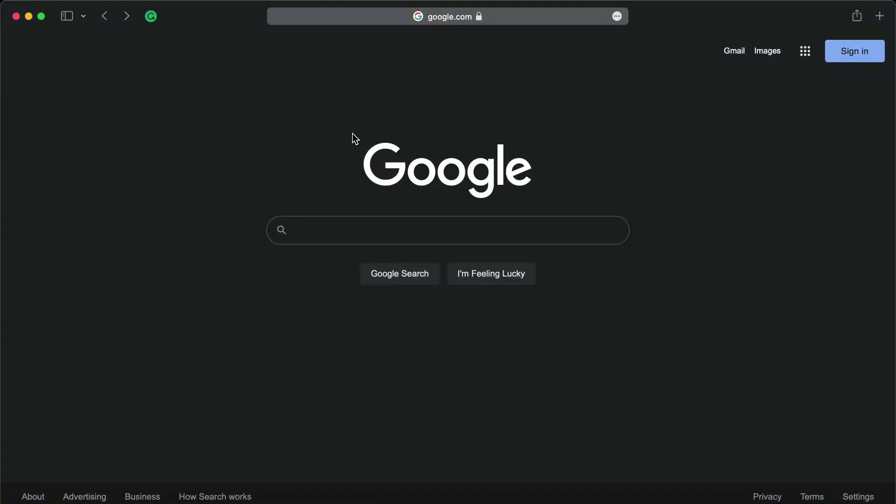
- Paste the quiz link into Safari's address bar, load it, and sign in with Google
{"action": "left_click", "coordinate": [448, 20]}
{"action": "key", "text": "super+v"}
{"action": "key", "text": "Return"}
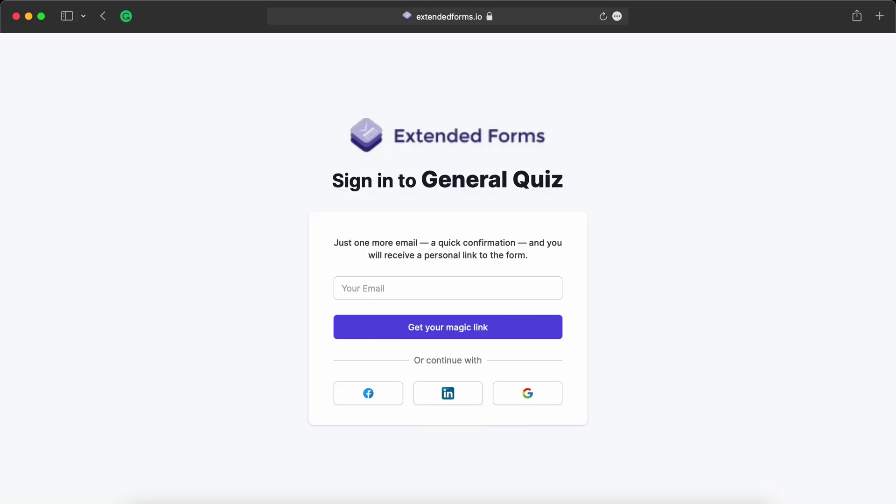
{"action": "left_click", "coordinate": [522, 394]}
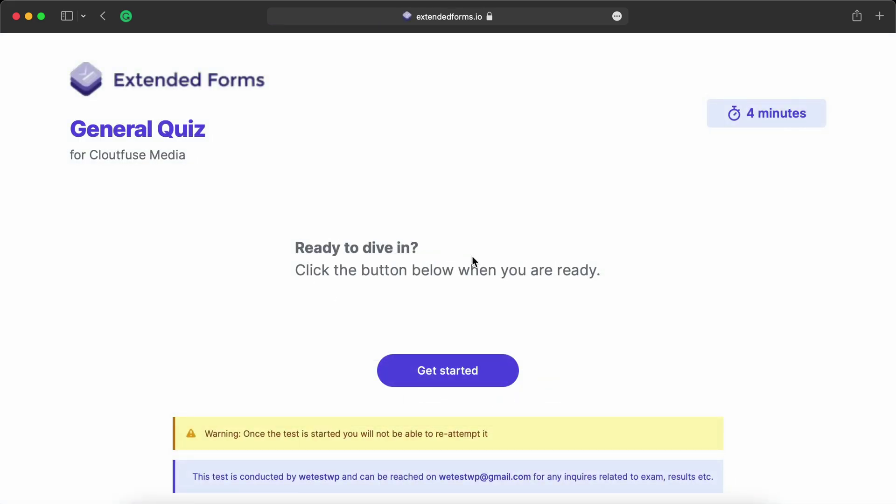
- Go through the proctoring setup, accepting full-screen and tab-switch notices, and allow the camera
{"action": "left_click", "coordinate": [474, 387]}
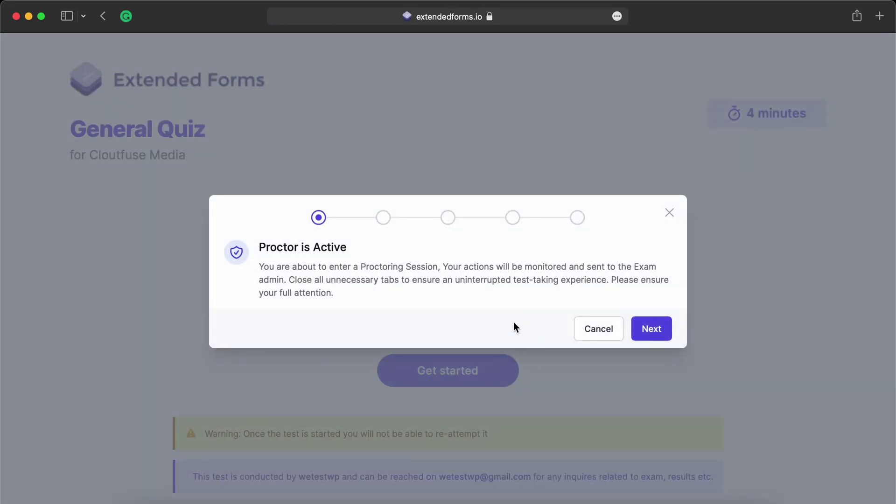
{"action": "left_click", "coordinate": [637, 327]}
{"action": "left_click", "coordinate": [650, 327]}
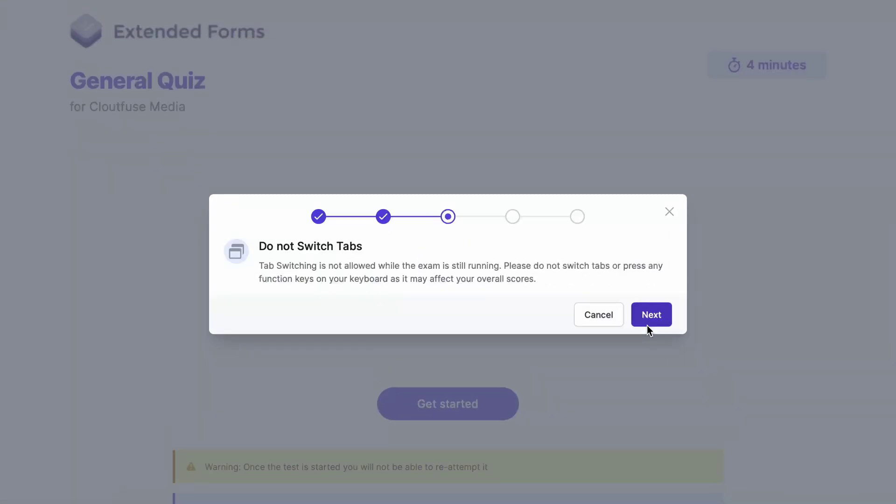
{"action": "left_click", "coordinate": [650, 329]}
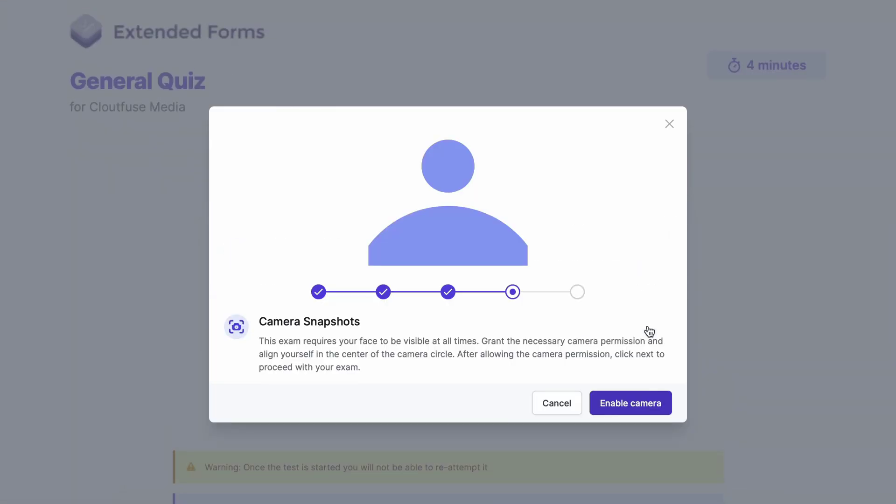
{"action": "left_click", "coordinate": [626, 404]}
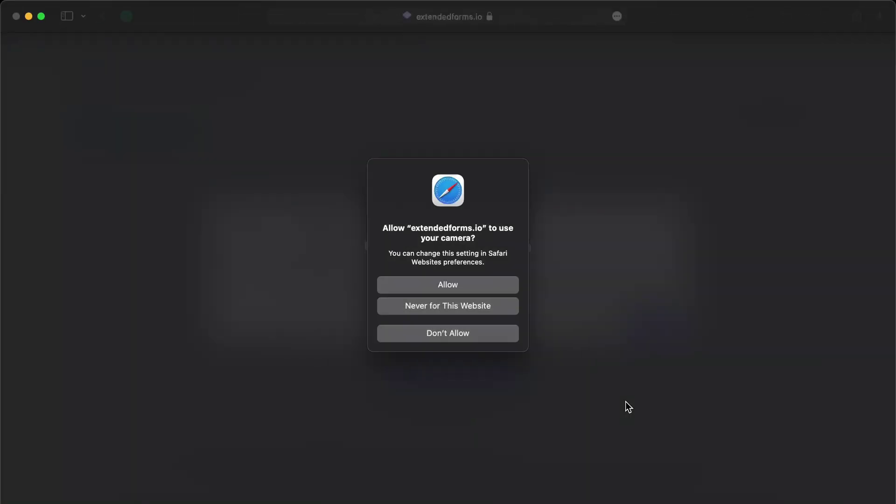
{"action": "left_click", "coordinate": [462, 284]}
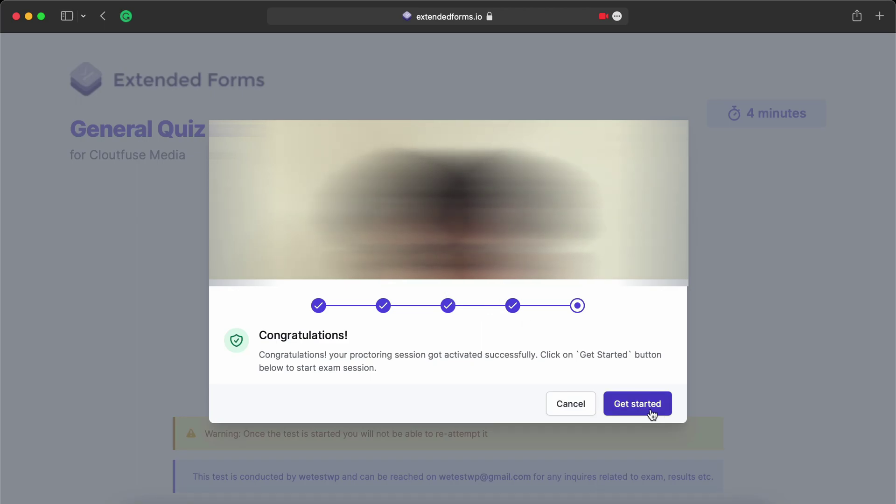
- Start the timed quiz, answer 266 for leap-year days and 31 for September, then exit full screen
{"action": "left_click", "coordinate": [649, 411]}
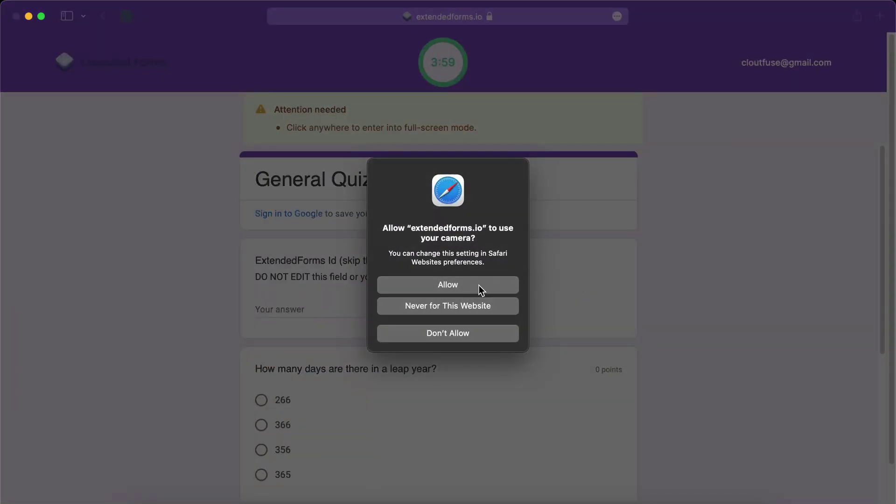
{"action": "left_click", "coordinate": [477, 285]}
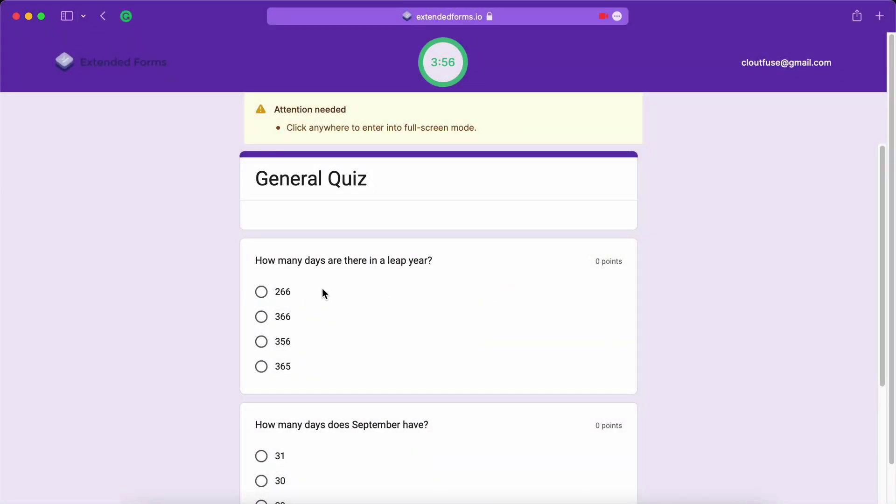
{"action": "left_click", "coordinate": [263, 294]}
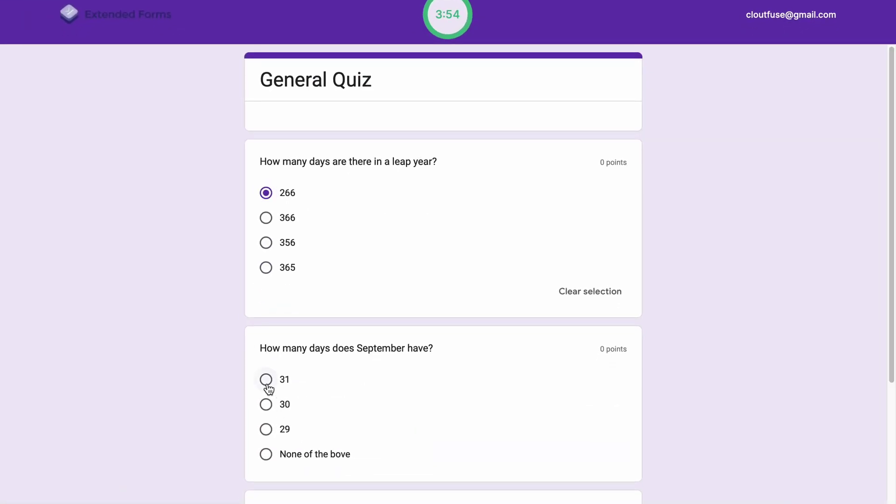
{"action": "left_click", "coordinate": [267, 384]}
{"action": "scroll", "coordinate": [295, 408], "scroll_direction": "down", "scroll_amount": 3}
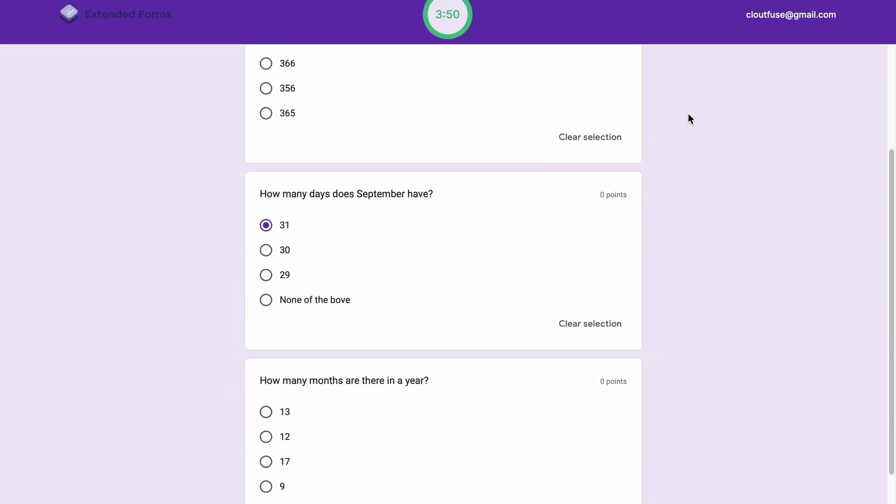
{"action": "key", "text": "Escape"}
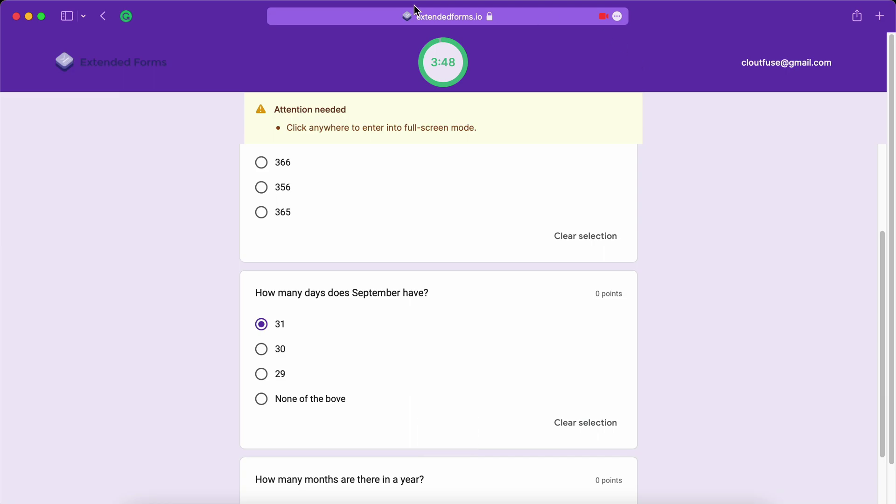
- In a new Safari tab, search 'how many days in a leap year'
{"action": "left_click", "coordinate": [879, 17]}
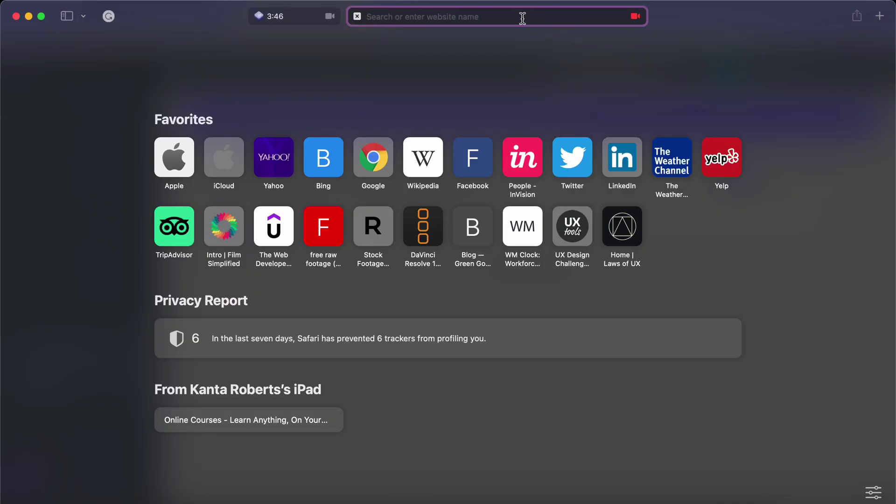
{"action": "type", "text": "how many"}
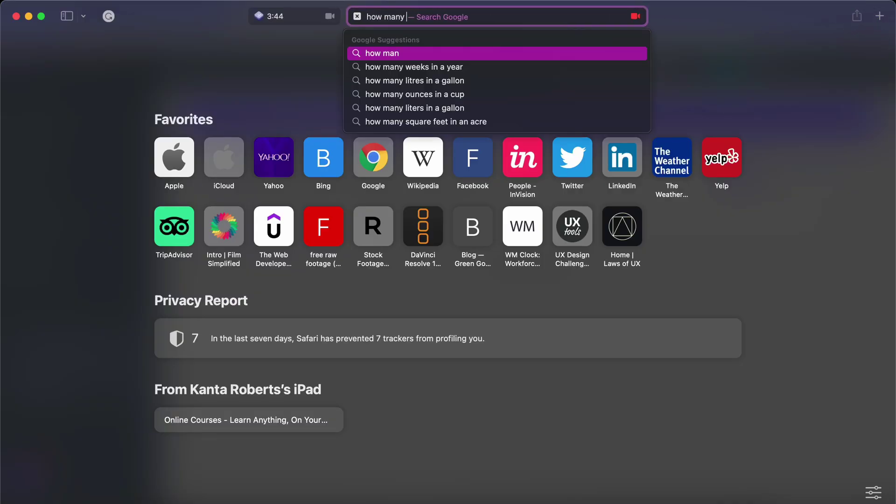
{"action": "type", "text": " days in a leap year"}
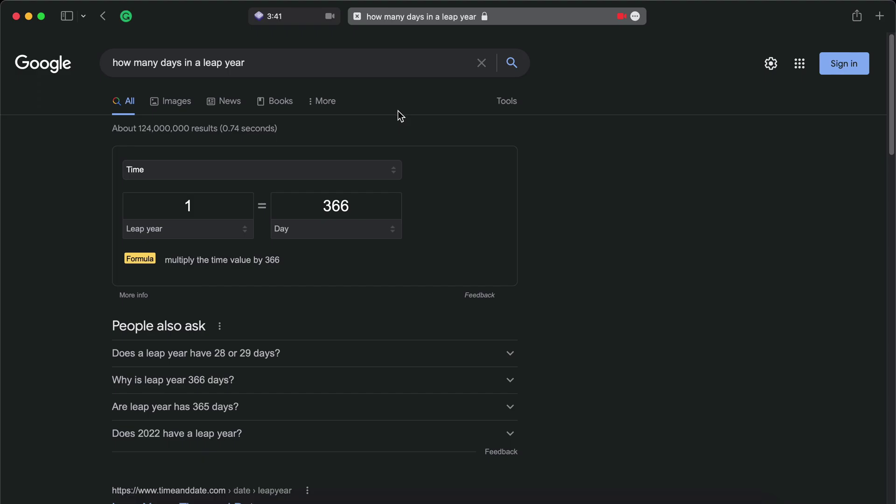
- Close the search tab, change the leap-year answer to 366, and choose 13 for the months question
{"action": "left_click", "coordinate": [358, 16]}
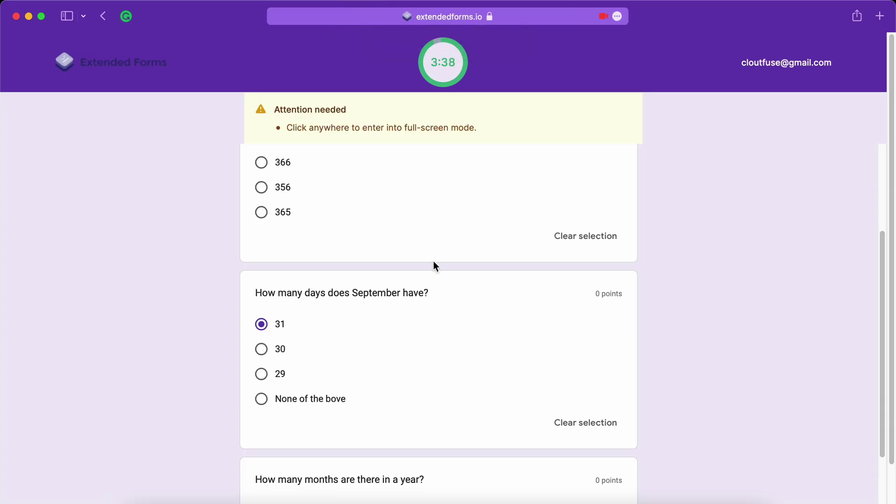
{"action": "scroll", "coordinate": [433, 266], "scroll_direction": "down", "scroll_amount": 1}
{"action": "scroll", "coordinate": [433, 266], "scroll_direction": "up", "scroll_amount": 2}
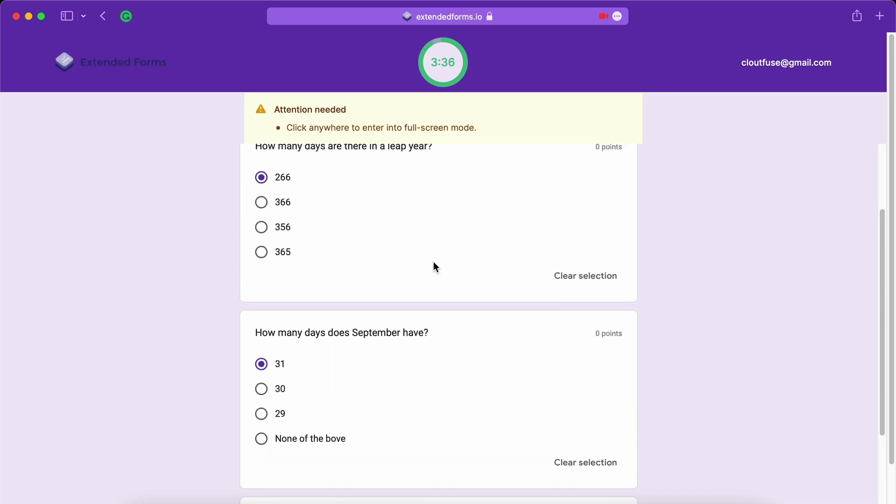
{"action": "scroll", "coordinate": [434, 262], "scroll_direction": "up", "scroll_amount": 2}
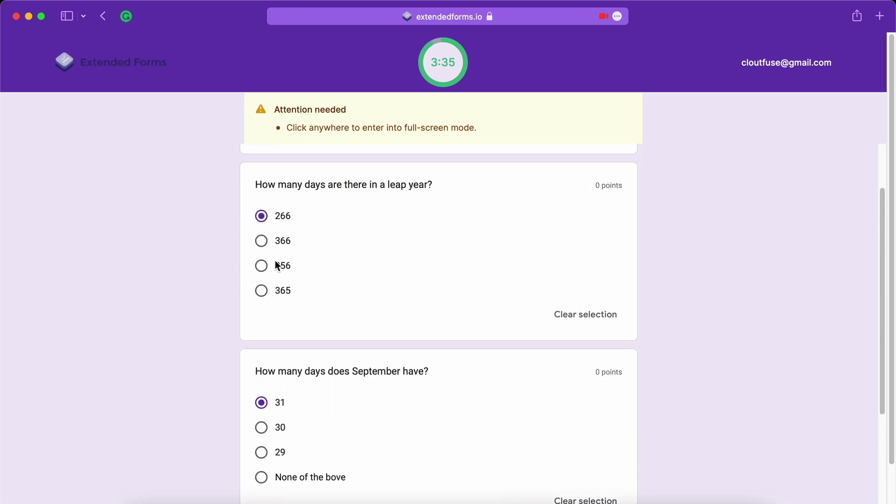
{"action": "left_click", "coordinate": [261, 241]}
{"action": "scroll", "coordinate": [362, 365], "scroll_direction": "down", "scroll_amount": 2}
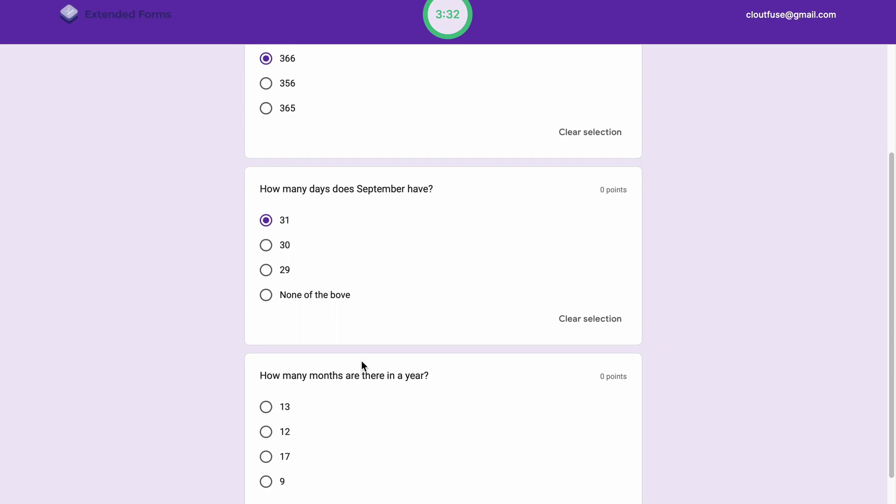
{"action": "left_click", "coordinate": [266, 405]}
{"action": "scroll", "coordinate": [370, 468], "scroll_direction": "down", "scroll_amount": 2}
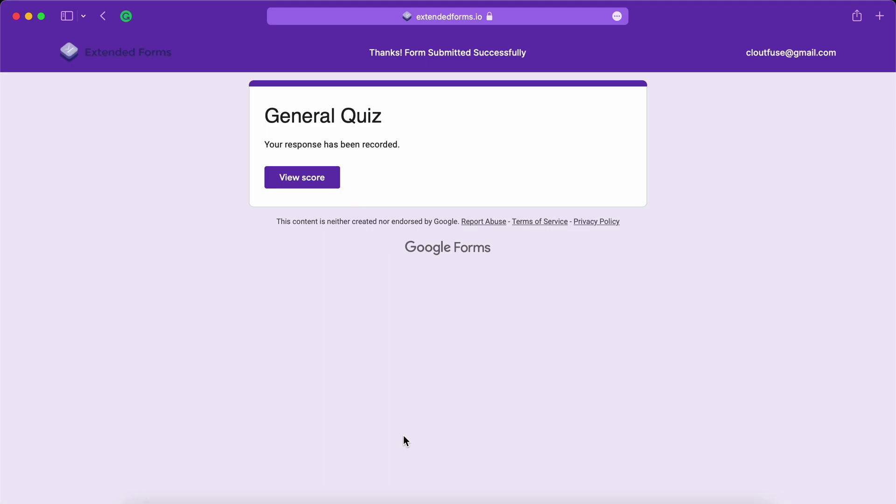
- Back in the Extended Forms dashboard, reload Responses and open the new response's report showing 85% trust
{"action": "left_click", "coordinate": [357, 500]}
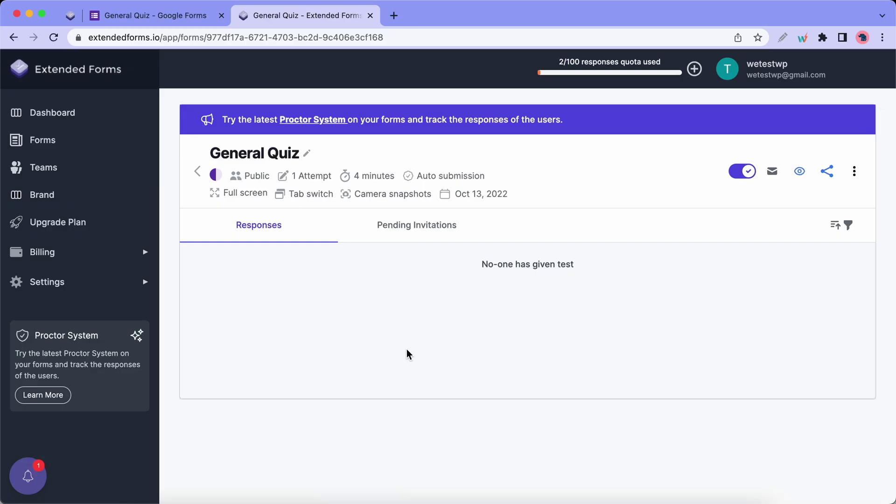
{"action": "left_click", "coordinate": [53, 37]}
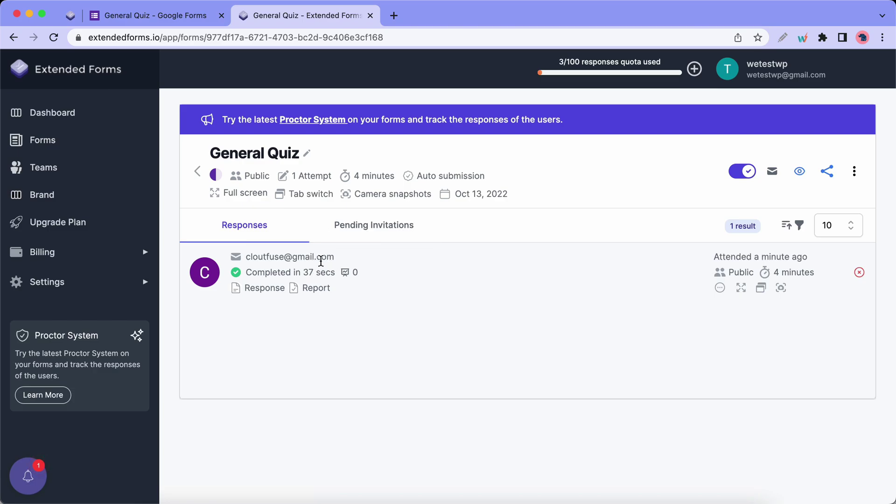
{"action": "left_click", "coordinate": [316, 288]}
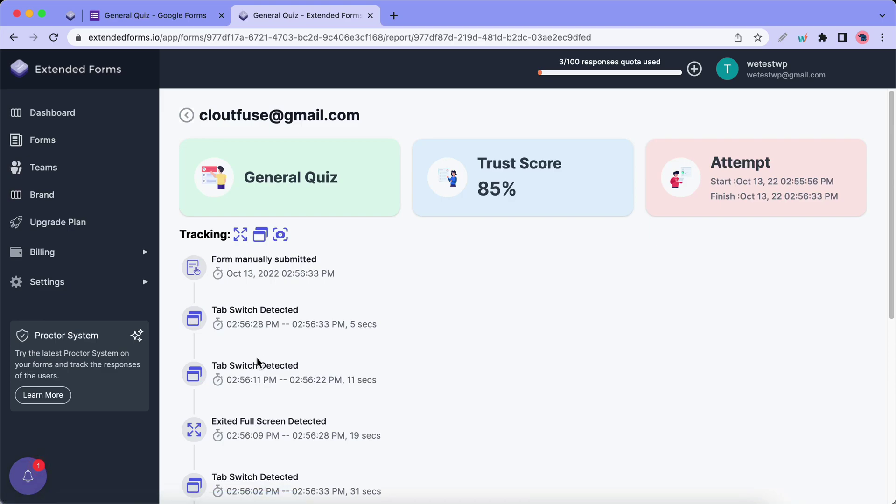
- Review the Tracking timeline's tab-switch, full-screen exit and camera-snapshot events
{"action": "scroll", "coordinate": [257, 364], "scroll_direction": "down", "scroll_amount": 2}
{"action": "scroll", "coordinate": [274, 371], "scroll_direction": "down", "scroll_amount": 2}
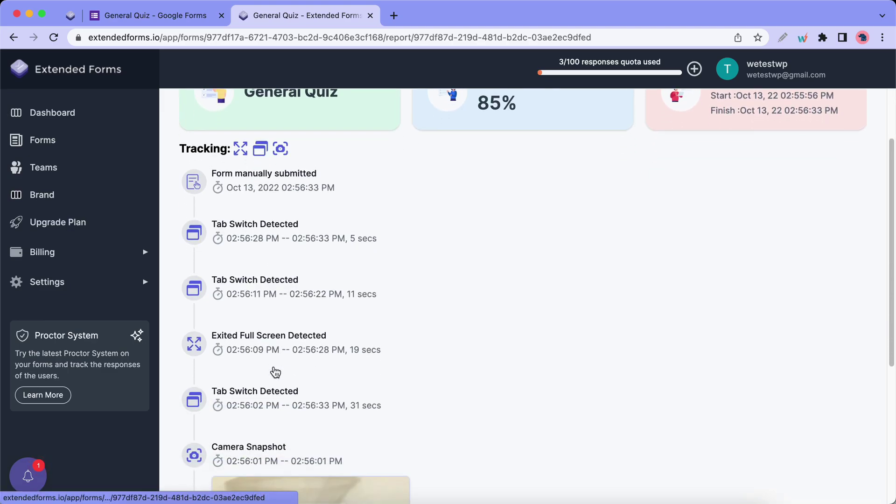
{"action": "scroll", "coordinate": [274, 371], "scroll_direction": "down", "scroll_amount": 5}
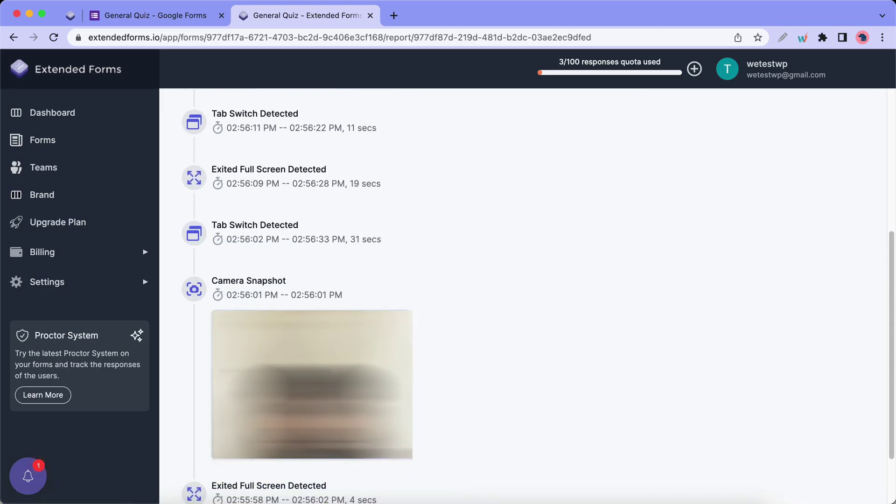
{"action": "scroll", "coordinate": [274, 371], "scroll_direction": "down", "scroll_amount": 1}
{"action": "scroll", "coordinate": [527, 296], "scroll_direction": "down", "scroll_amount": 1}
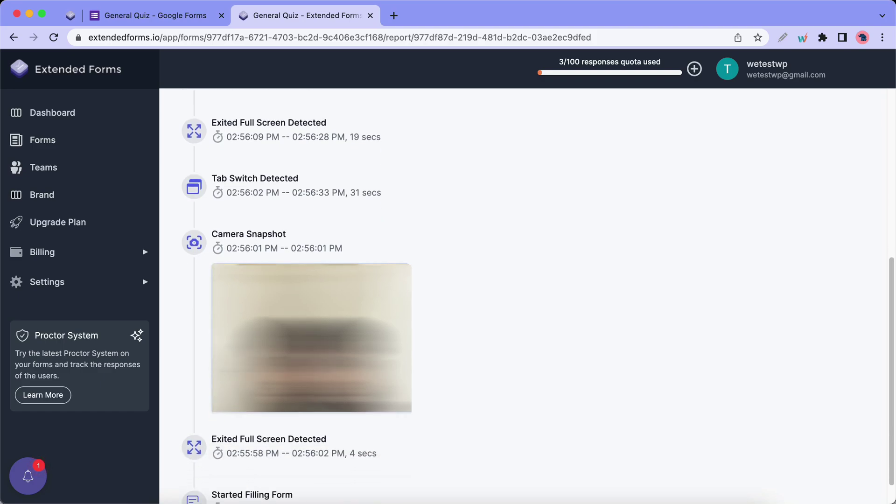